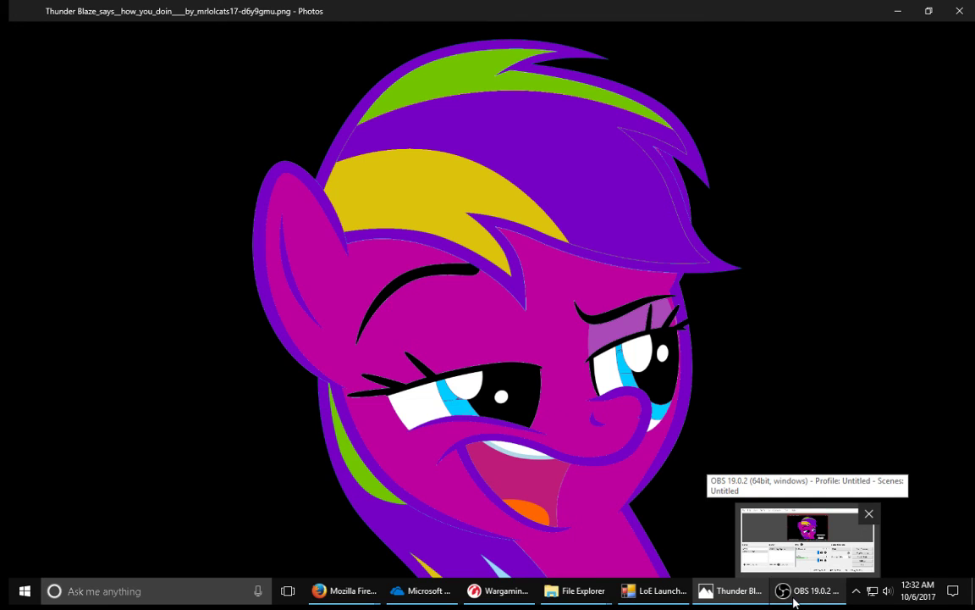
Step: Restore the OBS window from its taskbar thumbnail, bringing it in front of the pony image
click(794, 591)
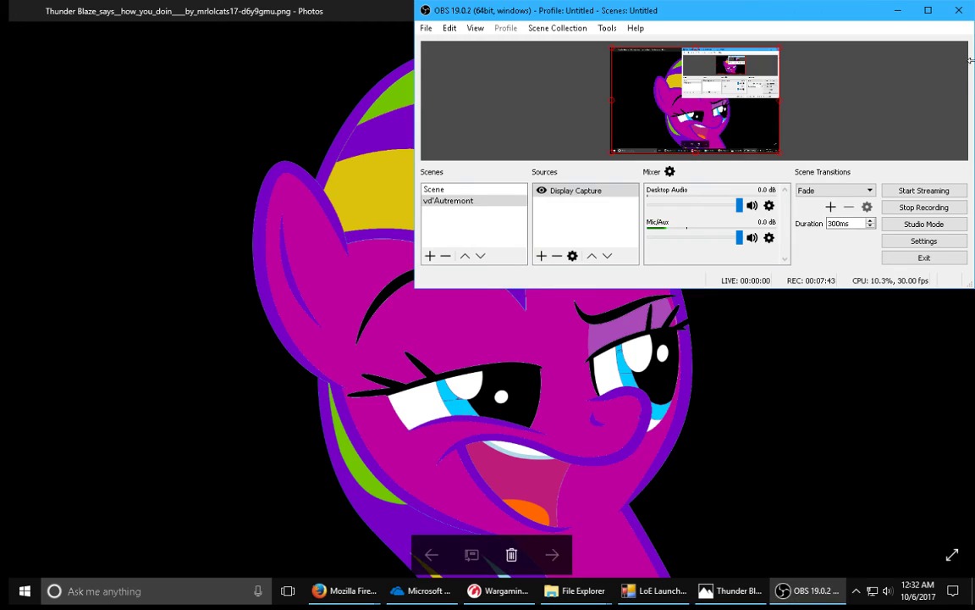